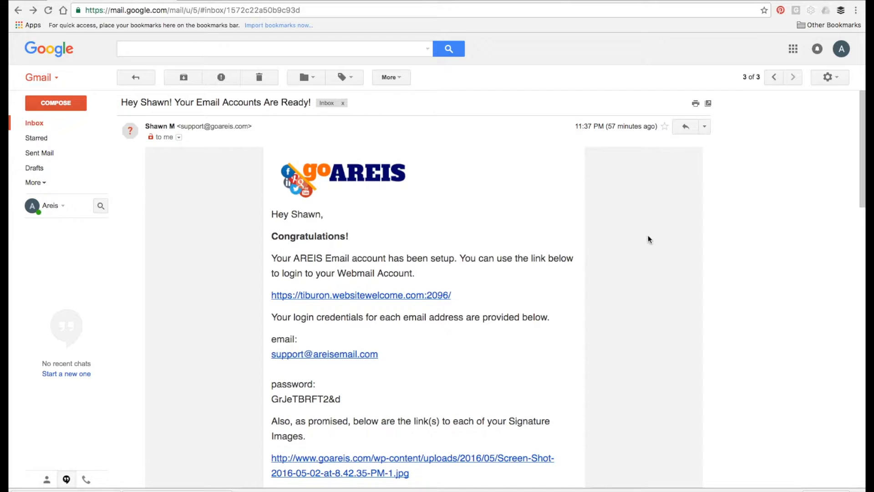
- Open the account and import settings and start adding a POP3 mail account
{"action": "left_click", "coordinate": [829, 77]}
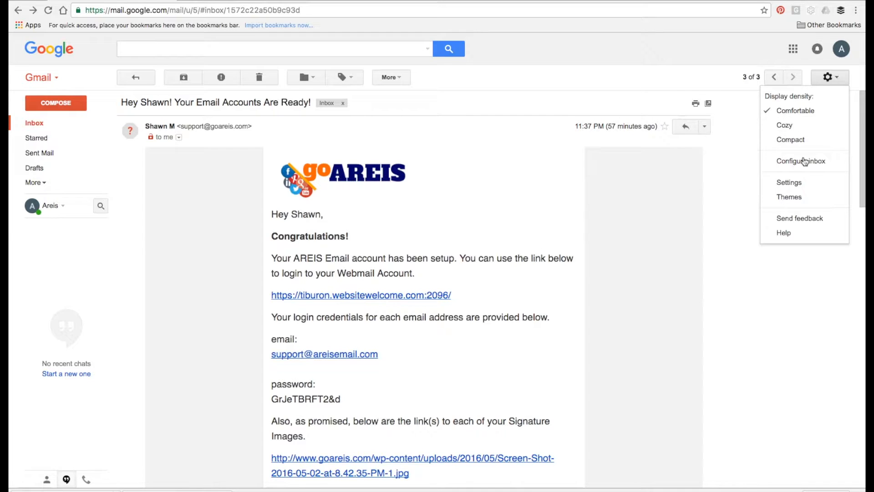
{"action": "left_click", "coordinate": [787, 183]}
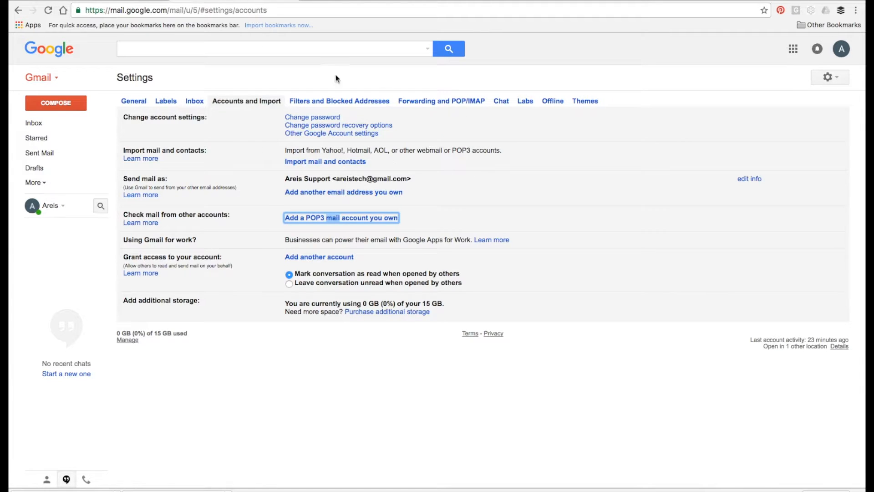
{"action": "left_click_drag", "start_coordinate": [220, 102], "coordinate": [256, 101]}
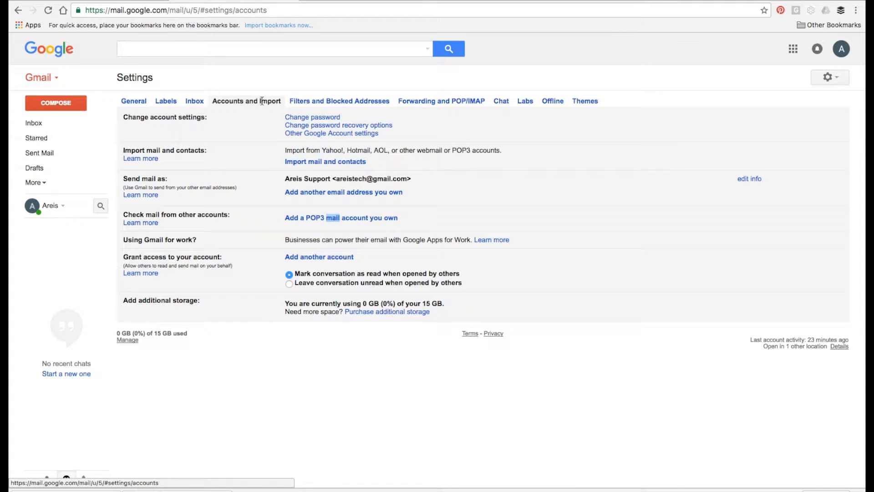
{"action": "left_click", "coordinate": [255, 137]}
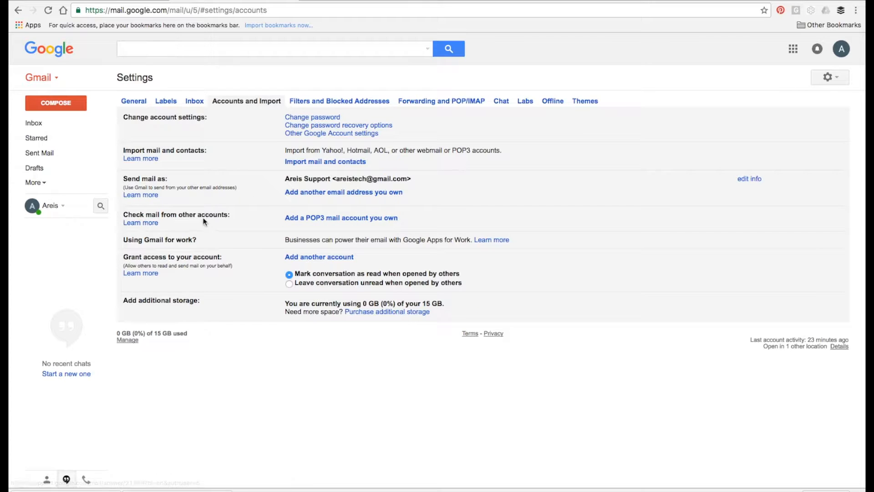
{"action": "left_click", "coordinate": [335, 218]}
{"action": "left_click_drag", "start_coordinate": [129, 1], "coordinate": [723, 0]}
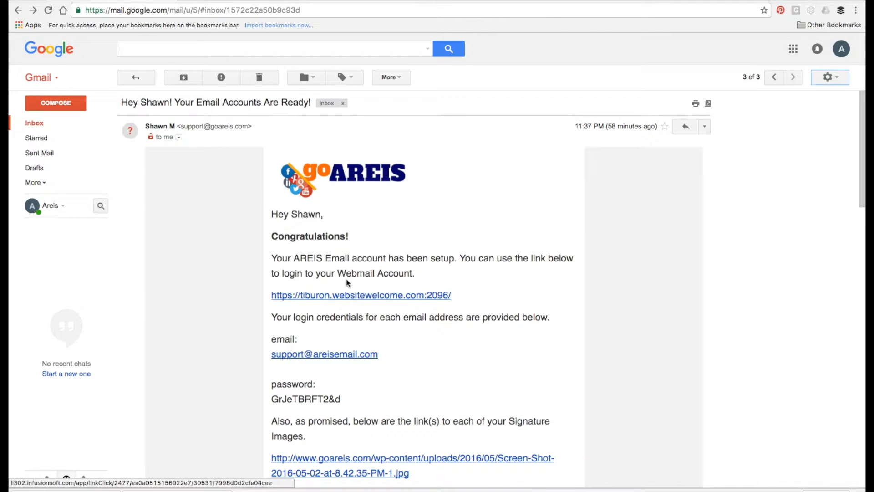
- Copy the email address from the welcome message, enter it as the account to get mail from, and continue
{"action": "left_click_drag", "start_coordinate": [378, 354], "coordinate": [270, 354]}
{"action": "key", "text": "super+c"}
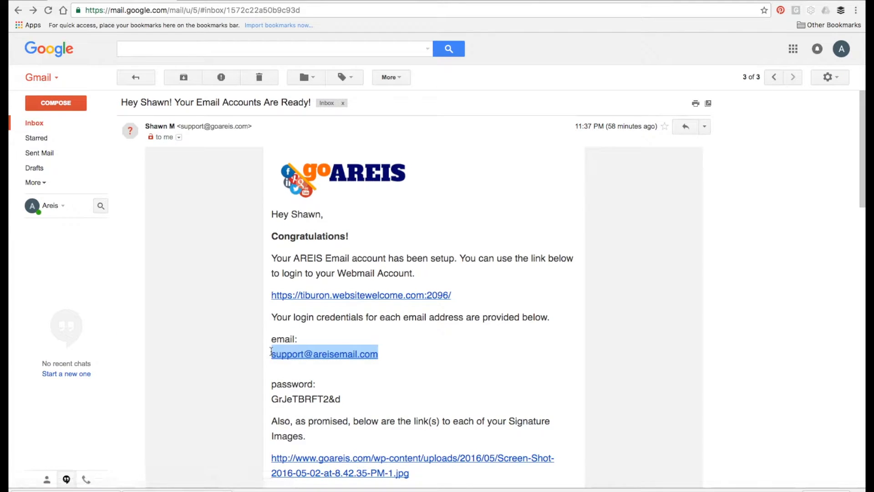
{"action": "left_click", "coordinate": [869, 54]}
{"action": "key", "text": "super+v"}
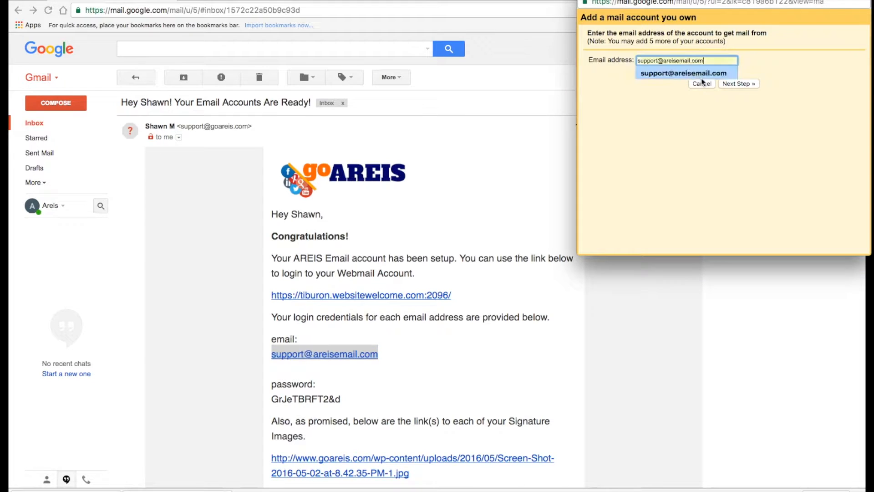
{"action": "left_click", "coordinate": [732, 84]}
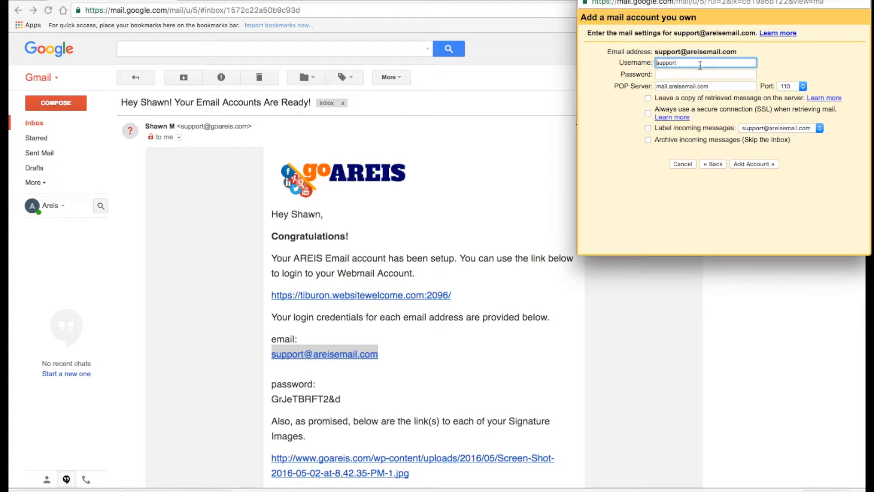
- Set the username to the full email address and enter the account password copied from the welcome message
{"action": "left_click_drag", "start_coordinate": [697, 64], "coordinate": [647, 64]}
{"action": "key", "text": "super+v"}
{"action": "left_click", "coordinate": [342, 401]}
{"action": "left_click_drag", "start_coordinate": [275, 401], "coordinate": [339, 401]}
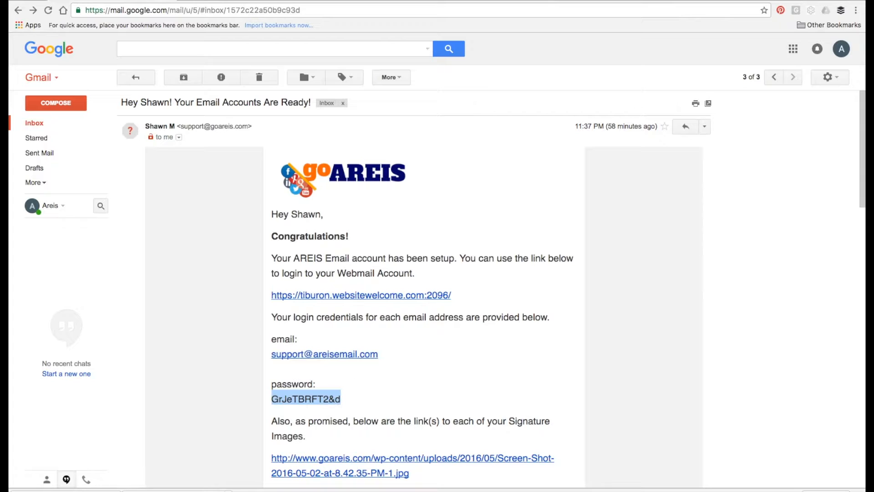
{"action": "left_click", "coordinate": [871, 125]}
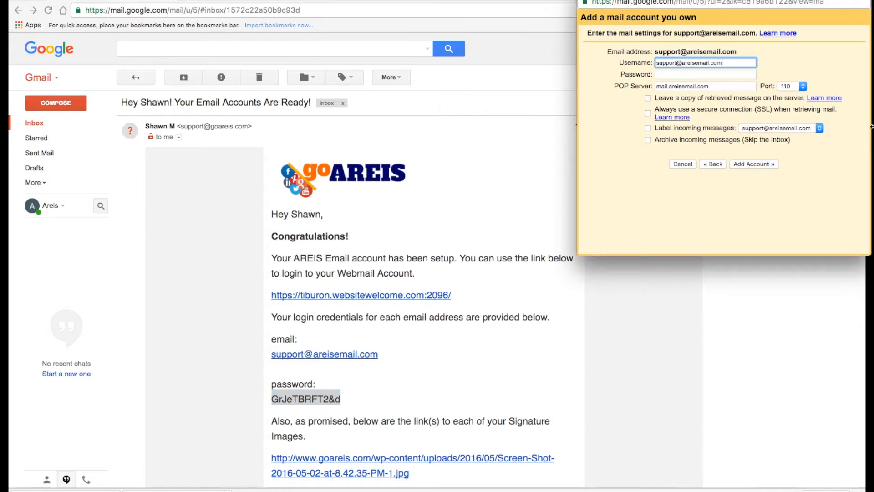
{"action": "left_click", "coordinate": [700, 76]}
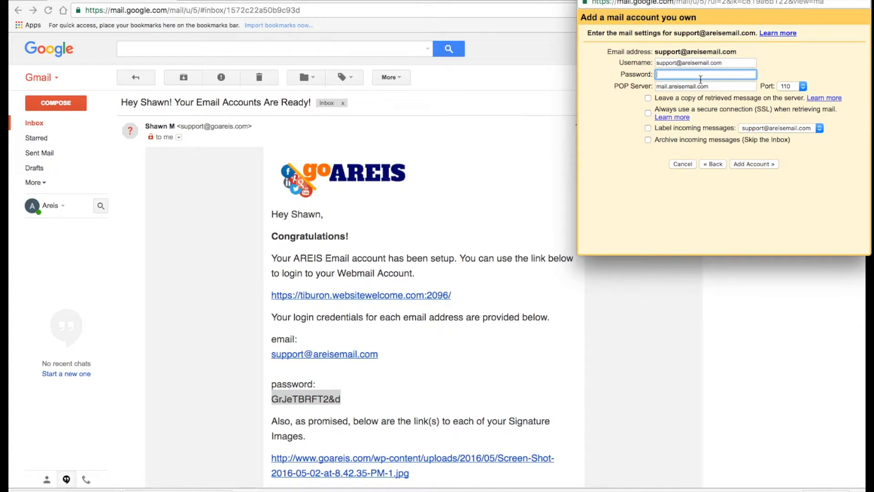
{"action": "key", "text": "super+v"}
{"action": "left_click", "coordinate": [628, 91]}
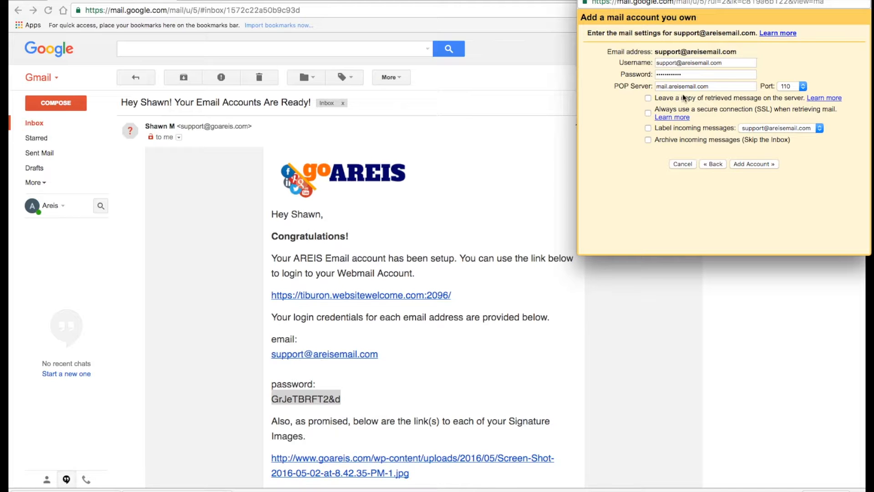
- Compare the domain in the username with the domain in the POP server name
{"action": "key", "text": "super+plus"}
{"action": "key", "text": "super+plus"}
{"action": "key", "text": "super+plus"}
{"action": "key", "text": "super+plus"}
{"action": "key", "text": "super+plus"}
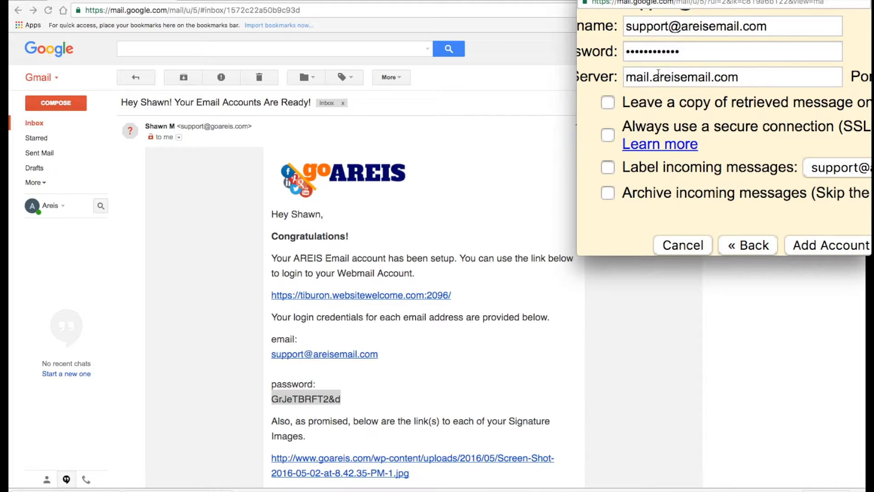
{"action": "left_click_drag", "start_coordinate": [681, 31], "coordinate": [734, 32]}
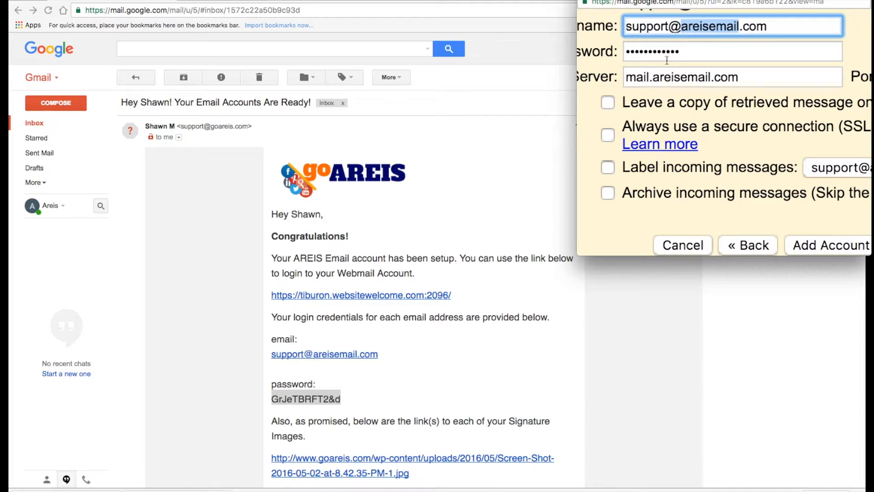
{"action": "left_click_drag", "start_coordinate": [654, 77], "coordinate": [719, 88]}
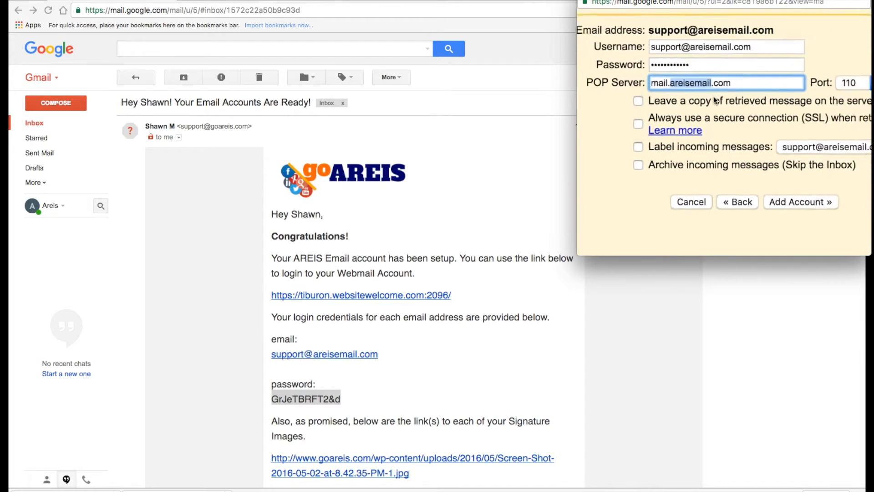
- Enable leaving a copy of retrieved messages on the server and always using a secure connection (SSL)
{"action": "left_click", "coordinate": [714, 96]}
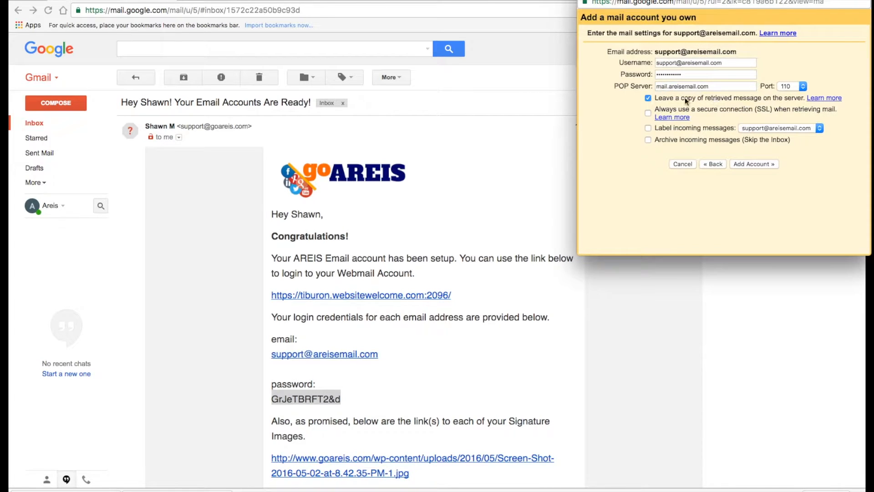
{"action": "left_click", "coordinate": [649, 99]}
{"action": "left_click", "coordinate": [648, 99]}
- Label incoming messages with a new label named AREIS Email Support and try to add the account
{"action": "left_click", "coordinate": [648, 128]}
{"action": "left_click", "coordinate": [768, 128]}
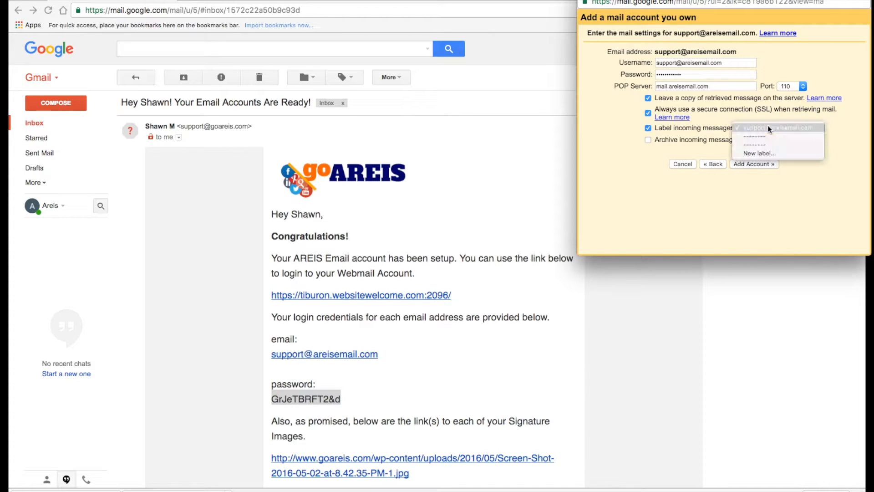
{"action": "left_click", "coordinate": [763, 153]}
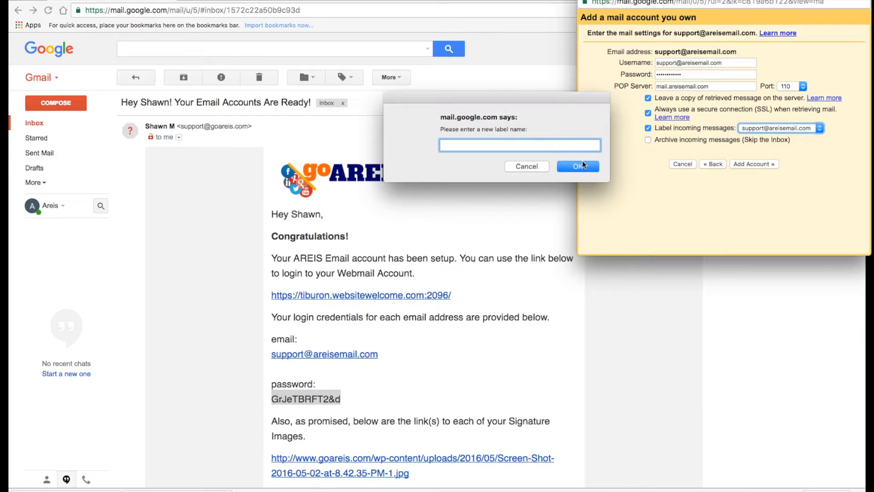
{"action": "type", "text": "AREIS Email Support"}
{"action": "left_click", "coordinate": [576, 166]}
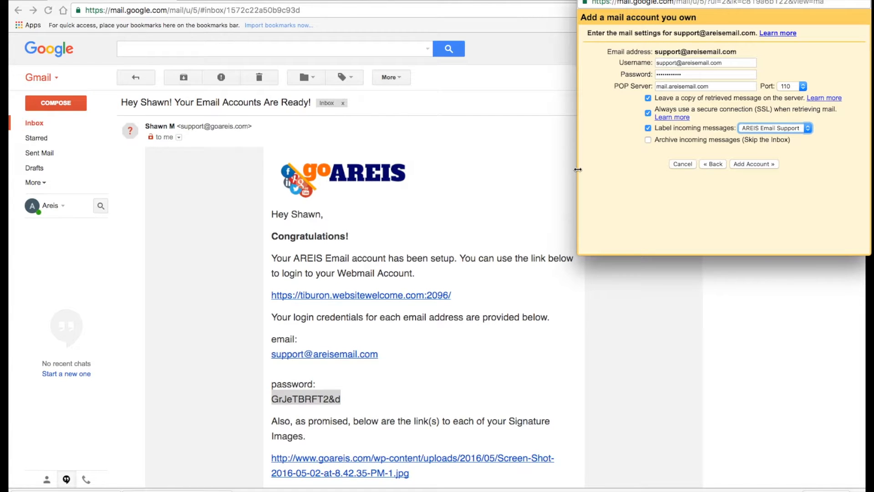
{"action": "left_click", "coordinate": [634, 183]}
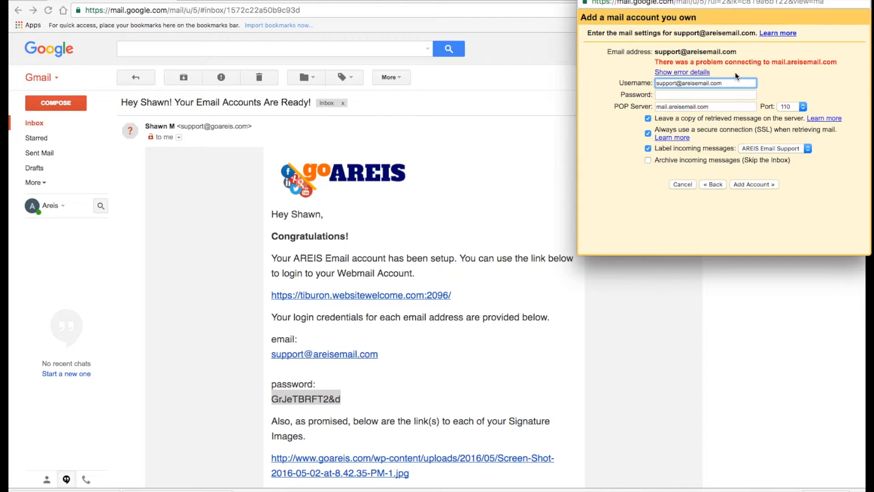
- Re-enter the account password from the welcome message in the mail settings
{"action": "scroll", "coordinate": [735, 73], "scroll_direction": "up", "scroll_amount": 3}
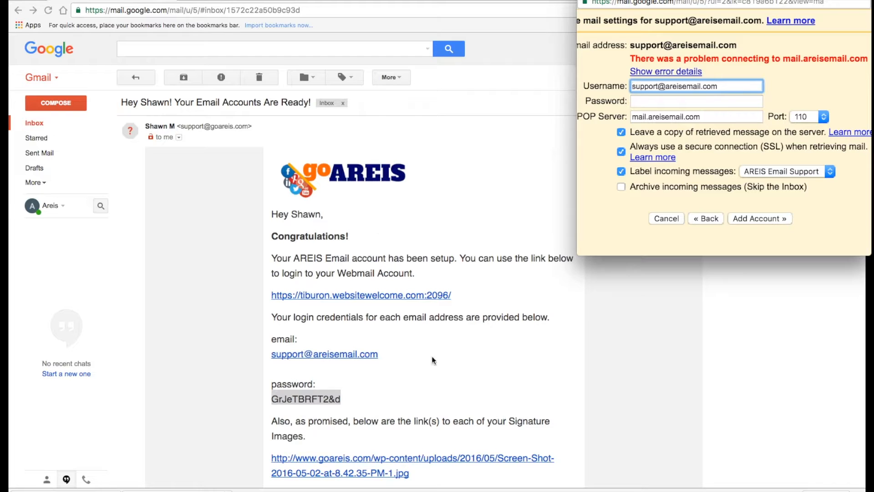
{"action": "left_click", "coordinate": [406, 391]}
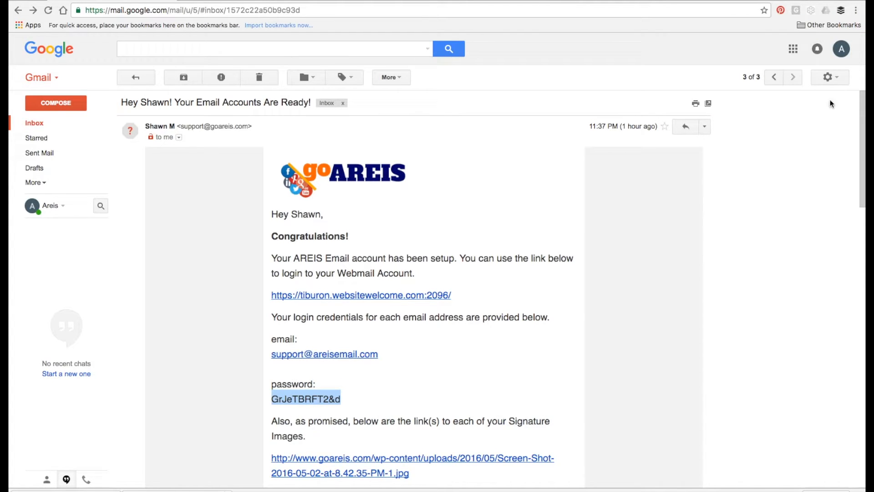
{"action": "left_click", "coordinate": [869, 77]}
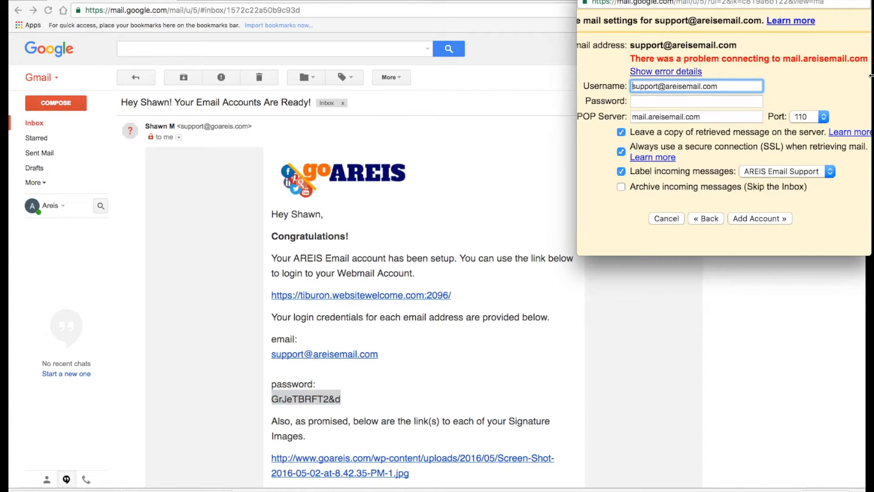
{"action": "left_click", "coordinate": [713, 106]}
{"action": "key", "text": "super+v"}
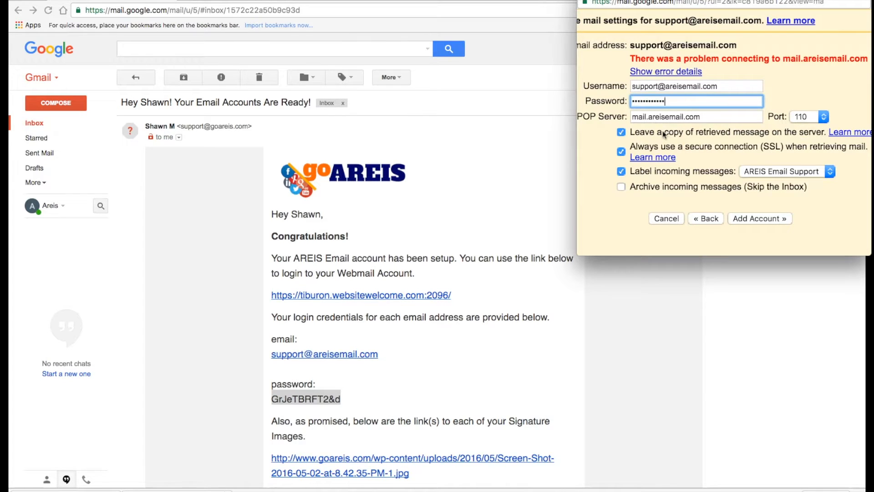
- Disable the secure connection (SSL) option, add the account, and dismiss the offer to save the password
{"action": "scroll", "coordinate": [703, 139], "scroll_direction": "down", "scroll_amount": 3}
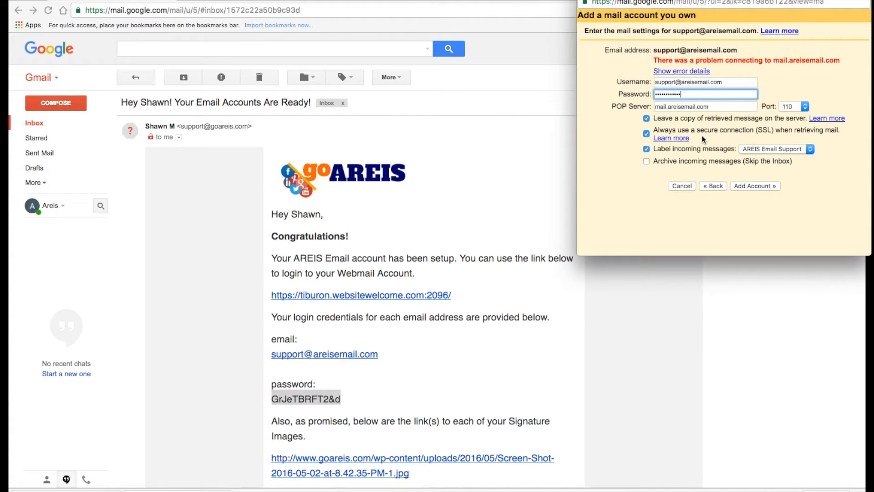
{"action": "left_click", "coordinate": [646, 133]}
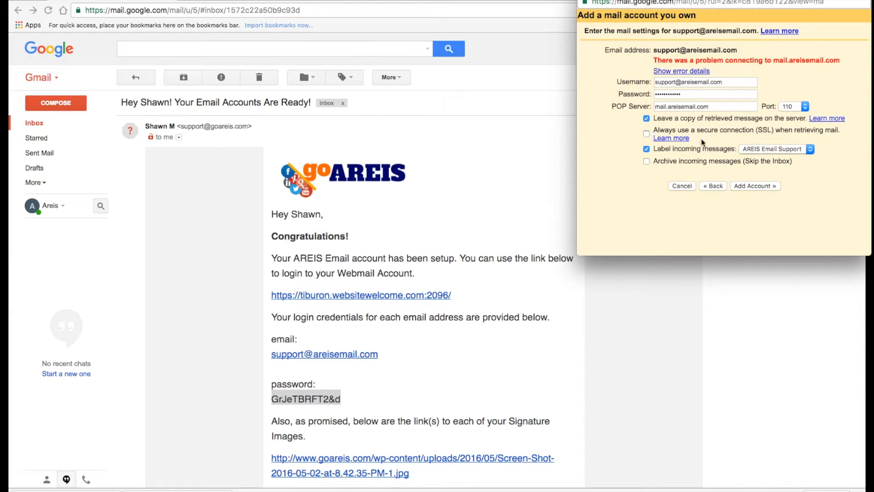
{"action": "left_click", "coordinate": [742, 185]}
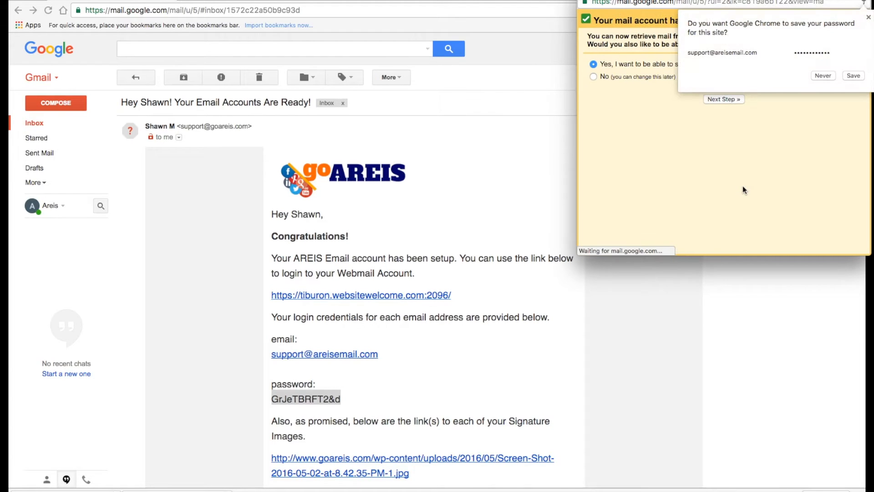
{"action": "left_click", "coordinate": [868, 17]}
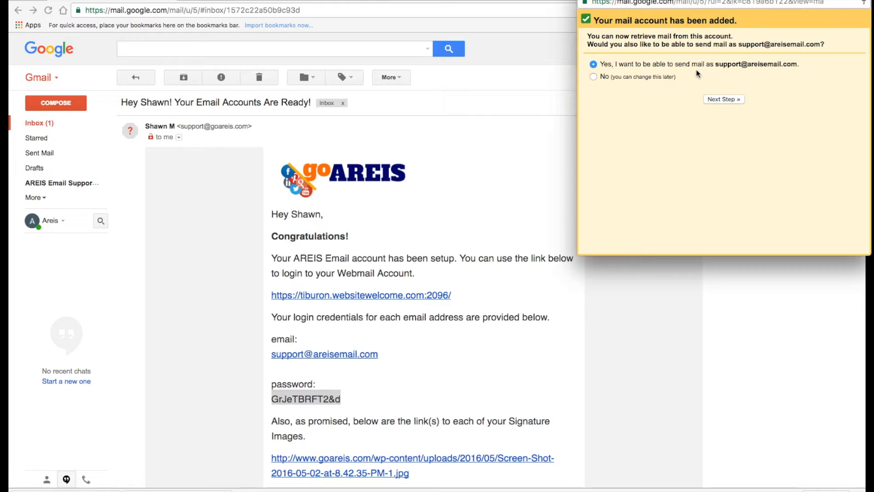
- Choose to also send mail as the added address, set the sender name to AREIS Email Support, and continue
{"action": "left_click", "coordinate": [715, 100]}
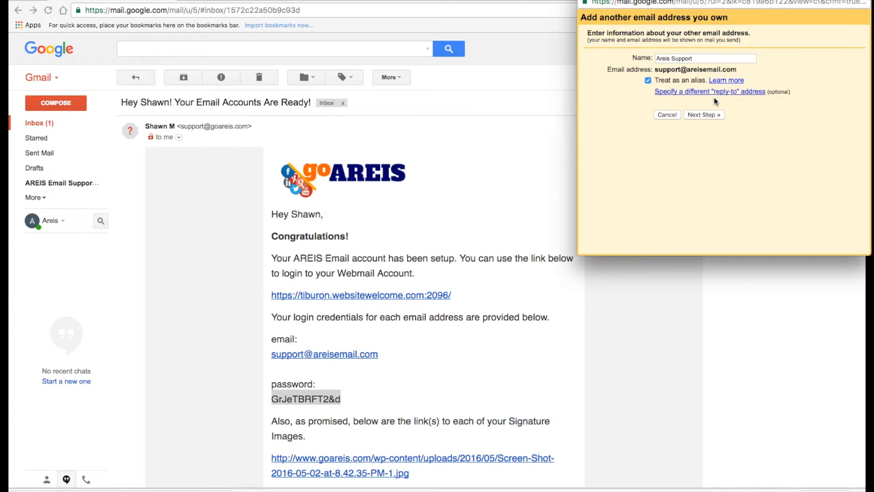
{"action": "triple_click", "coordinate": [700, 59]}
{"action": "type", "text": "A"}
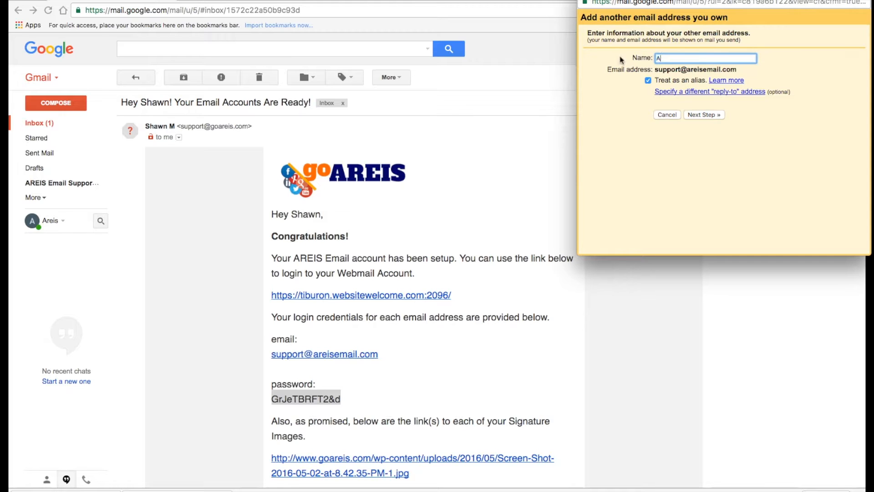
{"action": "type", "text": "REIS Email Support"}
{"action": "key", "text": "super+equal"}
{"action": "key", "text": "super+equal"}
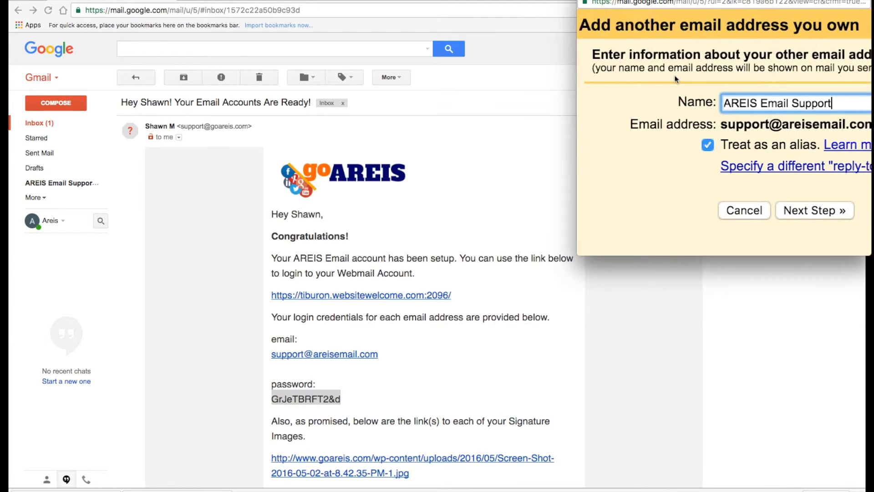
{"action": "scroll", "coordinate": [675, 80], "scroll_direction": "right", "scroll_amount": 5}
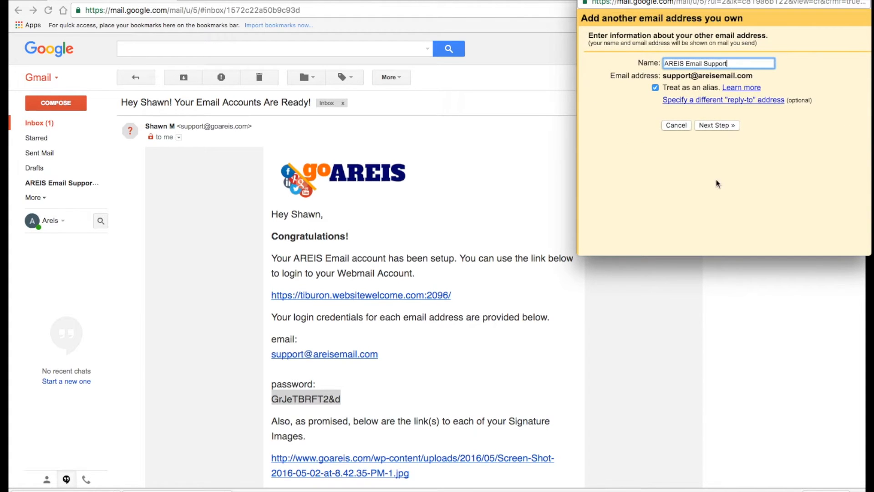
{"action": "left_click", "coordinate": [711, 125]}
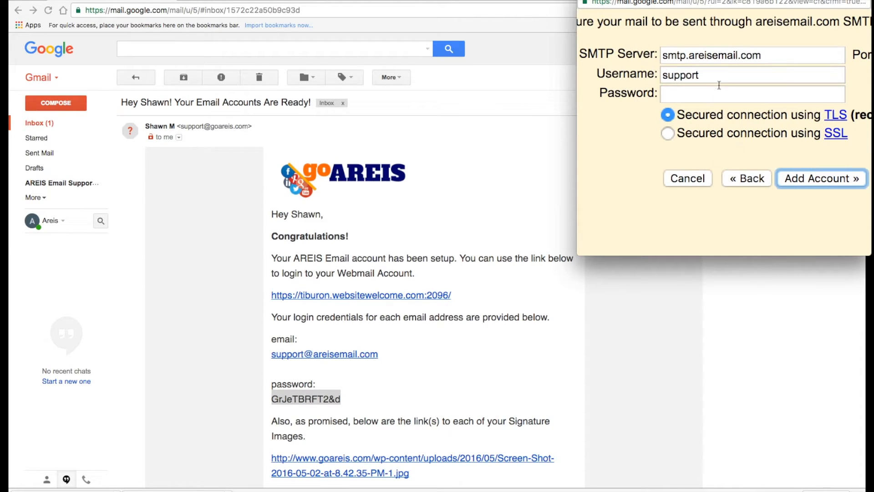
- Set the SMTP server to mail.areisemail.com
{"action": "left_click_drag", "start_coordinate": [686, 58], "coordinate": [665, 58]}
{"action": "type", "text": "mail"}
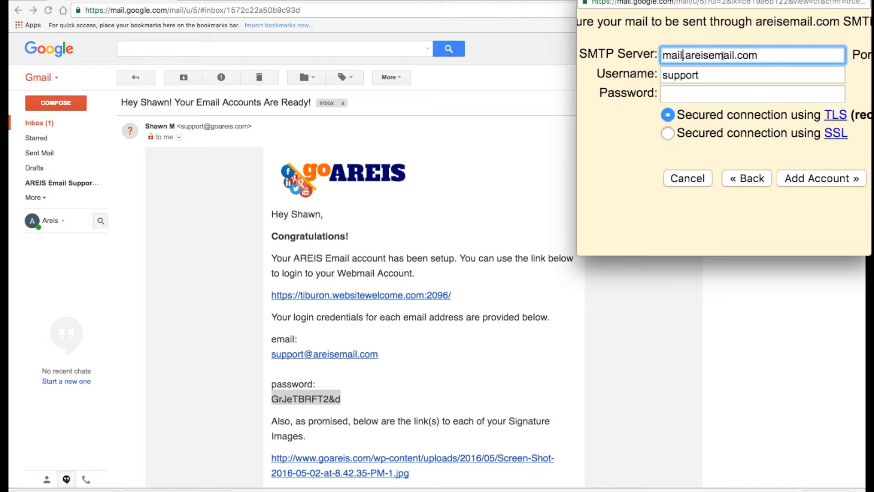
{"action": "scroll", "coordinate": [747, 63], "scroll_direction": "up", "scroll_amount": 1}
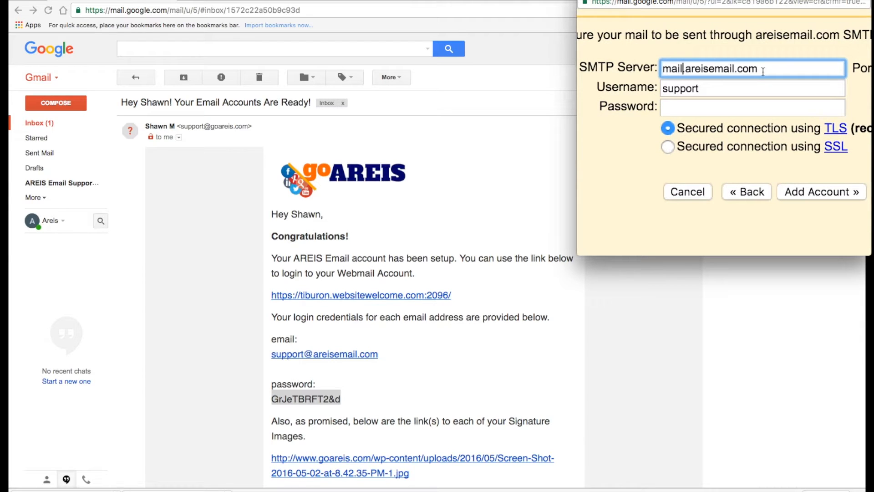
- Replace the SMTP username with the full email address copied from the welcome message
{"action": "key", "text": "super+minus"}
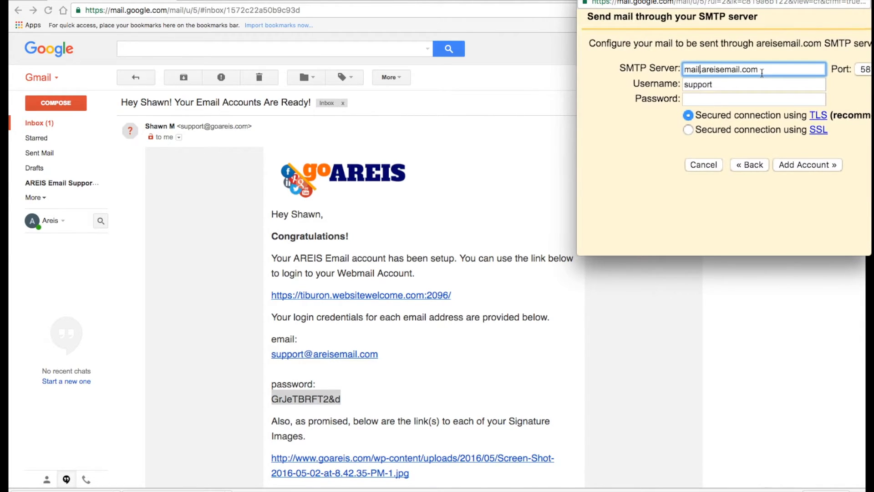
{"action": "key", "text": "super+minus"}
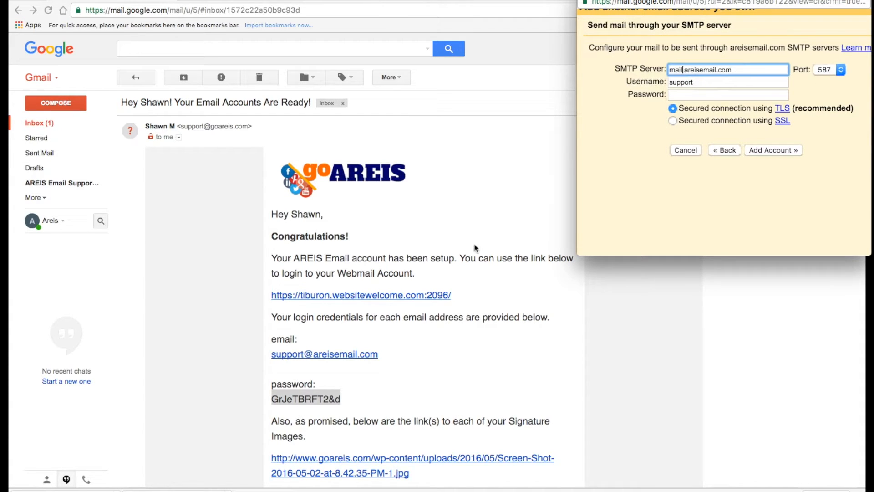
{"action": "left_click", "coordinate": [402, 365]}
{"action": "left_click_drag", "start_coordinate": [382, 354], "coordinate": [265, 358]}
{"action": "key", "text": "super+c"}
{"action": "key", "text": "super+Tab"}
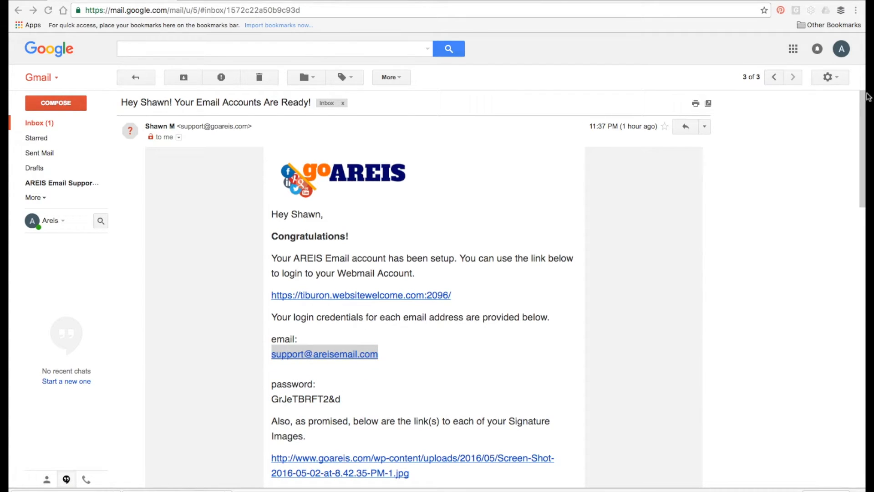
{"action": "left_click", "coordinate": [868, 97]}
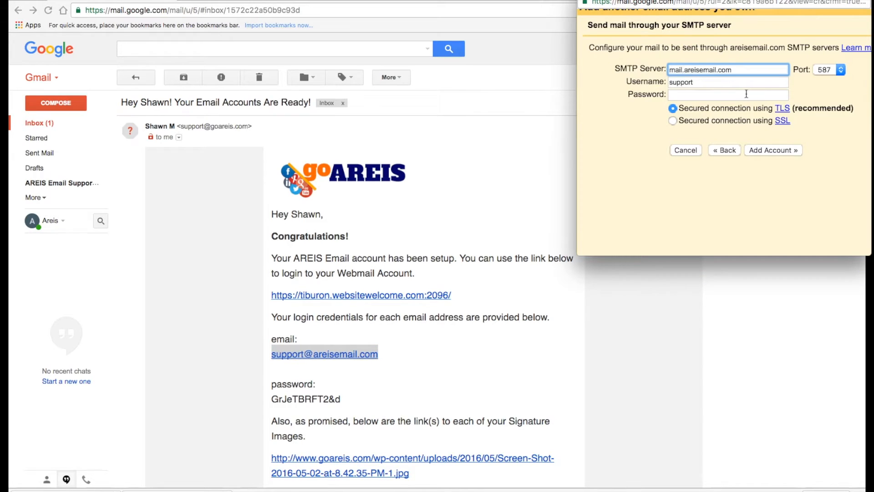
{"action": "left_click_drag", "start_coordinate": [725, 85], "coordinate": [668, 85]}
{"action": "key", "text": "super+v"}
- Copy the account password from the welcome message and enter it as the SMTP password
{"action": "key", "text": "super+Tab"}
{"action": "left_click_drag", "start_coordinate": [273, 403], "coordinate": [344, 396]}
{"action": "left_click", "coordinate": [343, 396]}
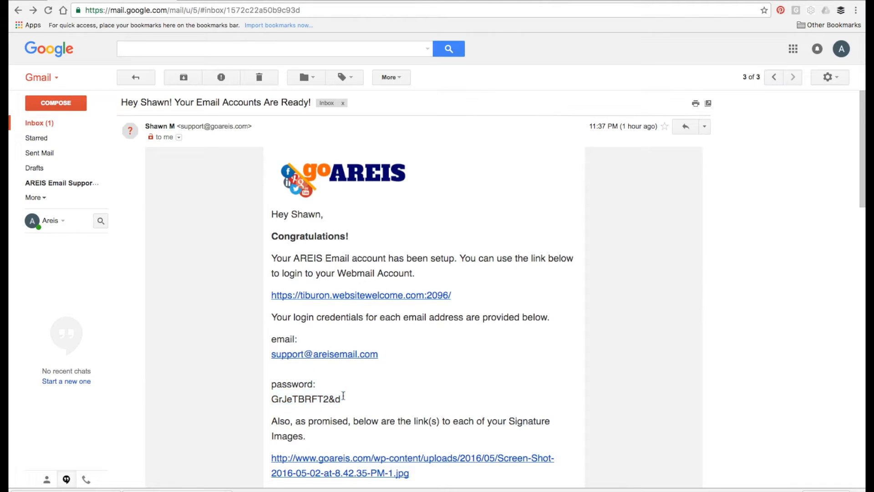
{"action": "left_click_drag", "start_coordinate": [272, 400], "coordinate": [341, 399]}
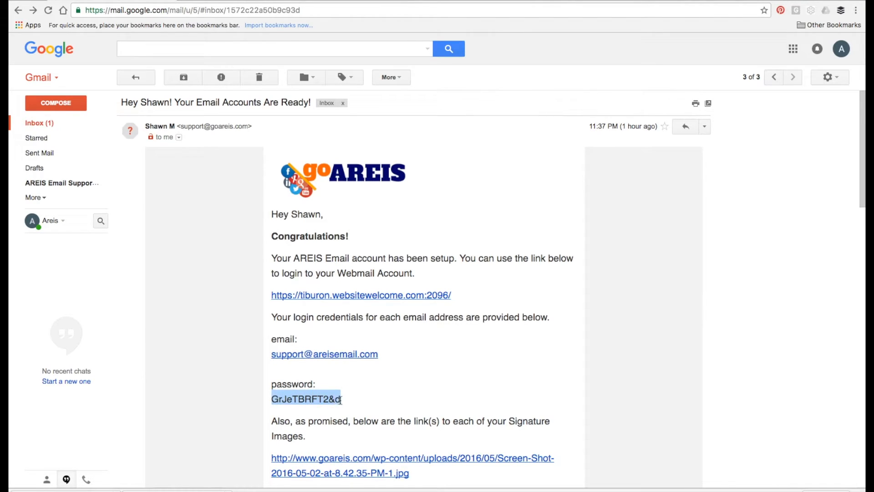
{"action": "left_click", "coordinate": [869, 69]}
{"action": "left_click", "coordinate": [742, 92]}
{"action": "key", "text": "super+v"}
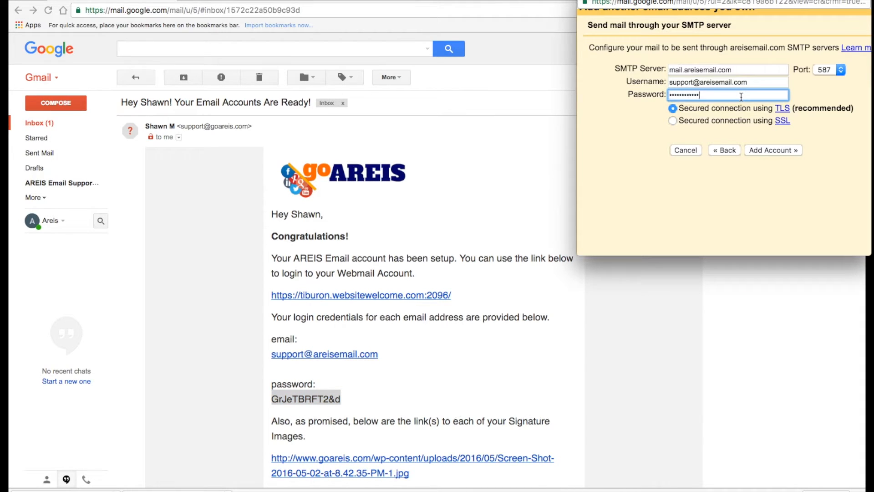
- Check the completed SMTP server settings and add the account for sending mail
{"action": "key", "text": "super+equal"}
{"action": "key", "text": "super+equal"}
{"action": "key", "text": "super+equal"}
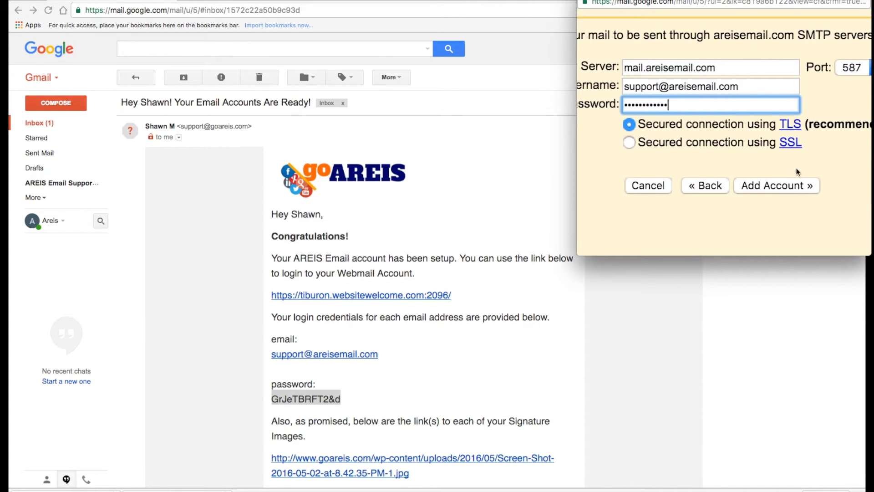
{"action": "key", "text": "super+0"}
{"action": "left_click", "coordinate": [764, 147]}
{"action": "left_click", "coordinate": [823, 76]}
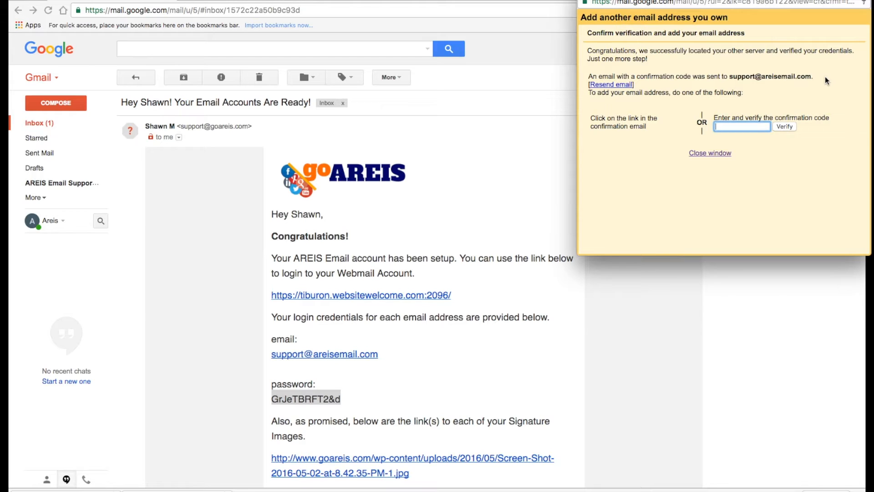
- Switch to the Horde webmail, reload its inbox, and open the newest Gmail Confirmation message
{"action": "left_click", "coordinate": [499, 135]}
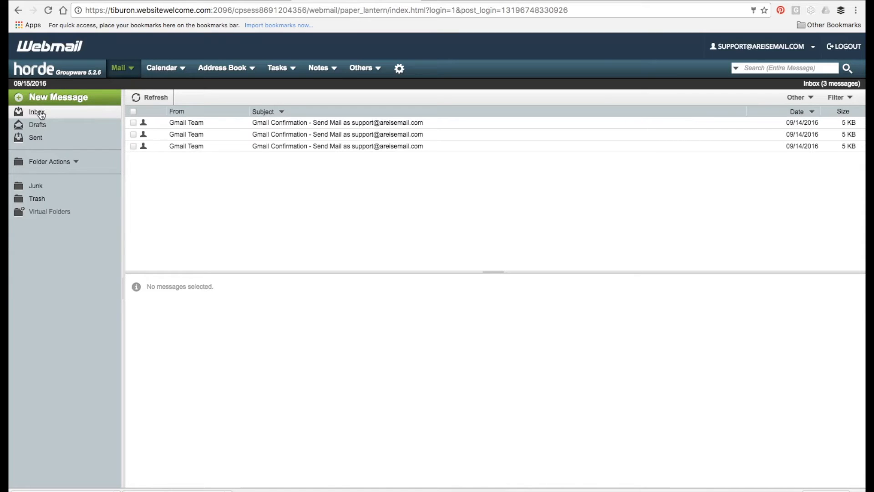
{"action": "left_click", "coordinate": [48, 10]}
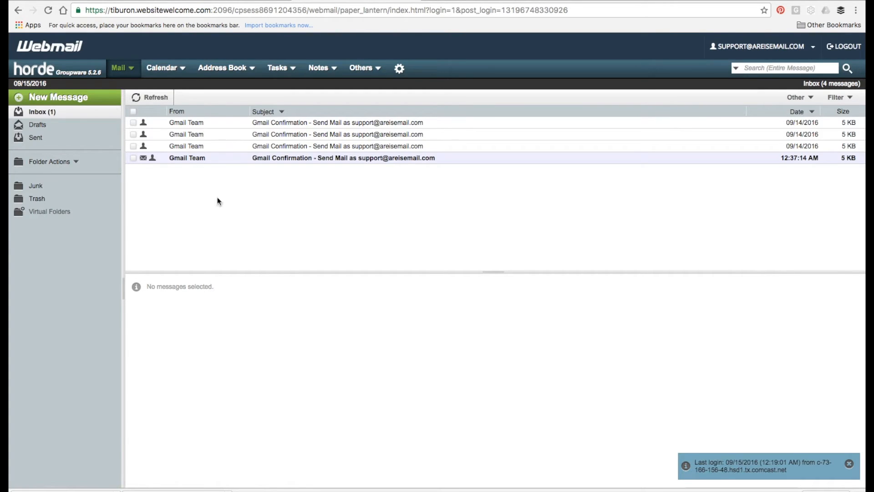
{"action": "left_click", "coordinate": [304, 159]}
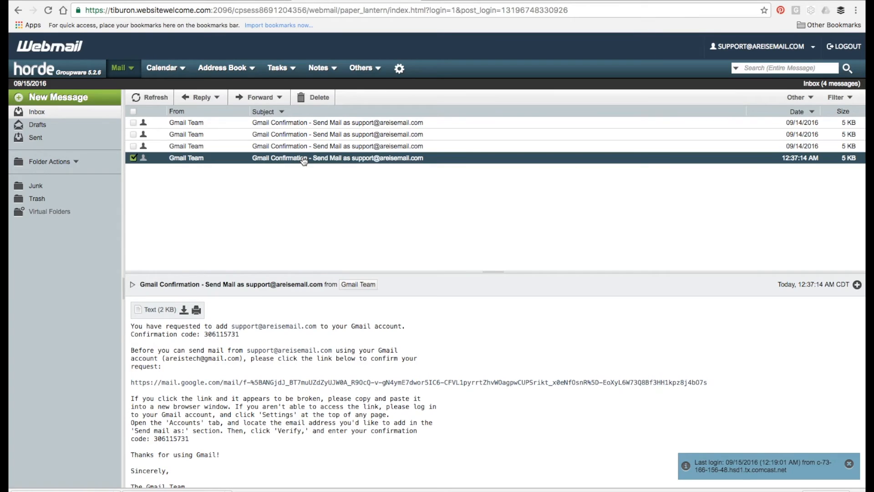
- Copy the confirmation code from the message and verify the added sending address with it in Gmail's confirmation window
{"action": "left_click_drag", "start_coordinate": [205, 336], "coordinate": [239, 335]}
{"action": "key", "text": "ctrl+c"}
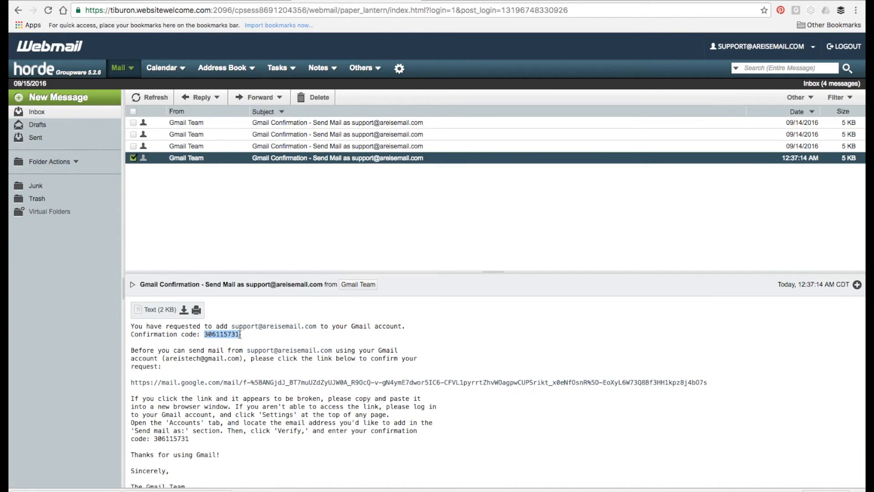
{"action": "scroll", "coordinate": [240, 333], "scroll_direction": "up", "scroll_amount": 5}
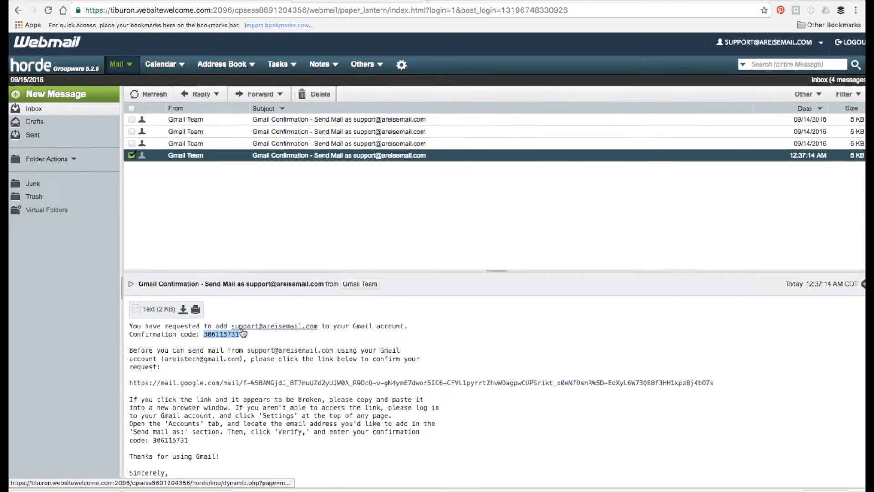
{"action": "scroll", "coordinate": [224, 335], "scroll_direction": "down", "scroll_amount": 5}
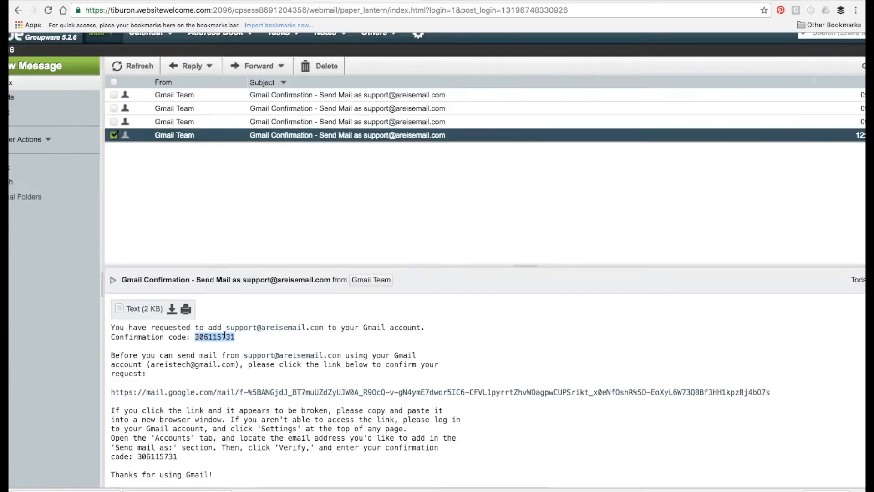
{"action": "key", "text": "ctrl+Tab"}
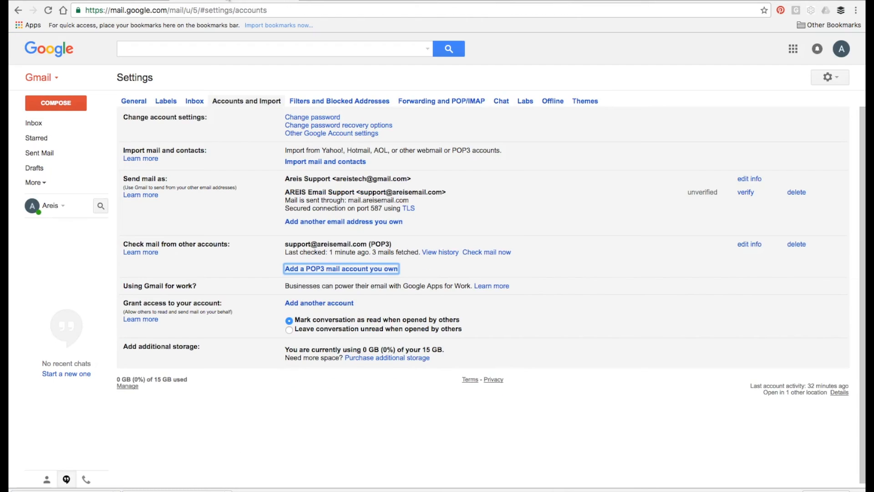
{"action": "left_click", "coordinate": [869, 33]}
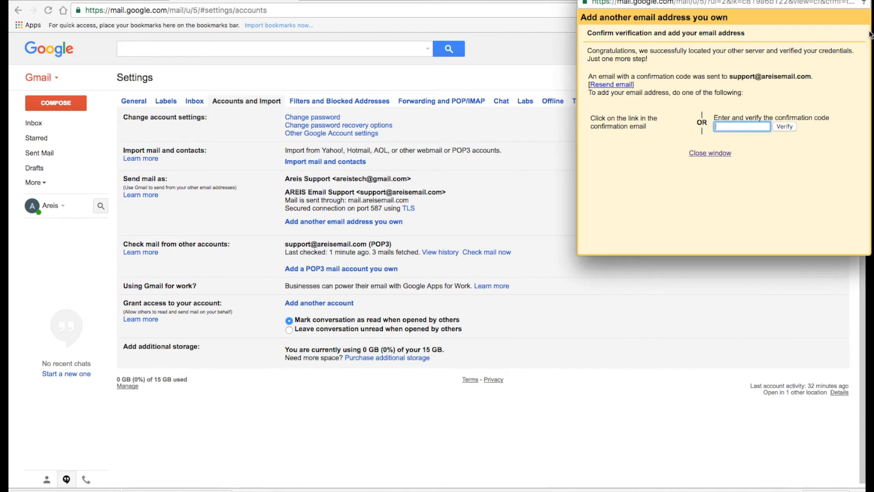
{"action": "key", "text": "ctrl+v"}
{"action": "left_click", "coordinate": [783, 128]}
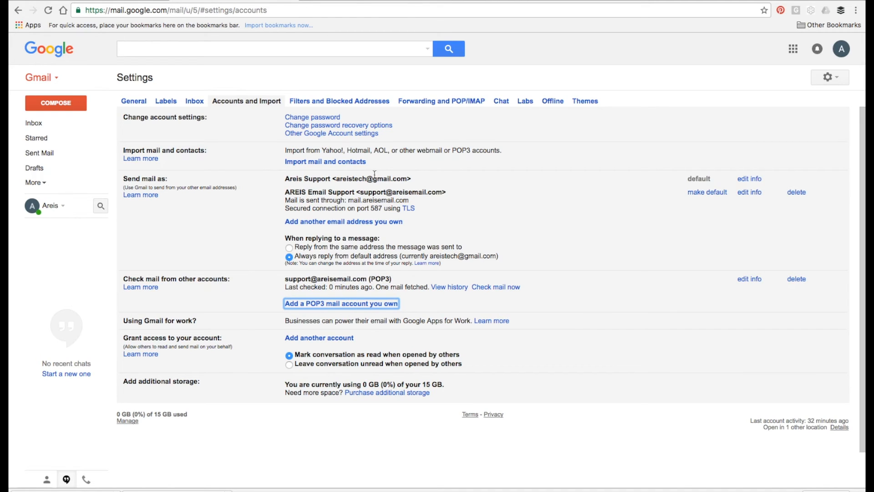
- Reload Gmail and review the Gmail Confirmation conversation under the AREIS Email Support label, returning to the label's message list
{"action": "left_click", "coordinate": [48, 10]}
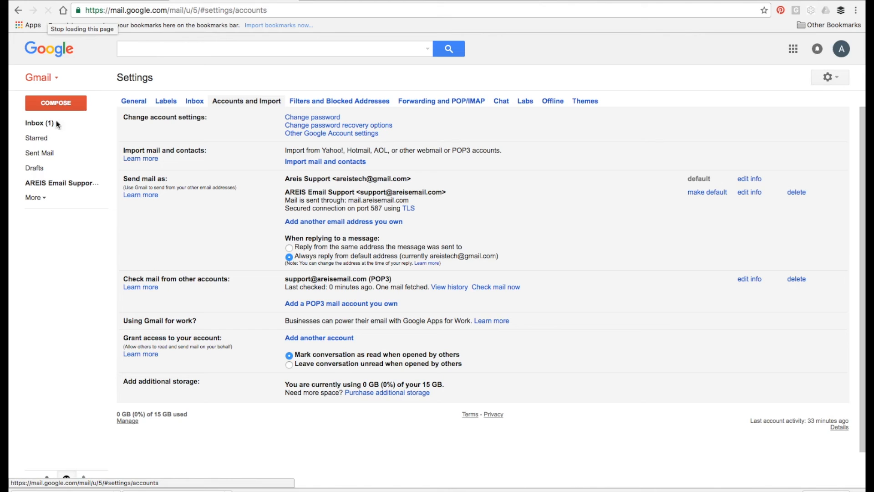
{"action": "left_click", "coordinate": [60, 184]}
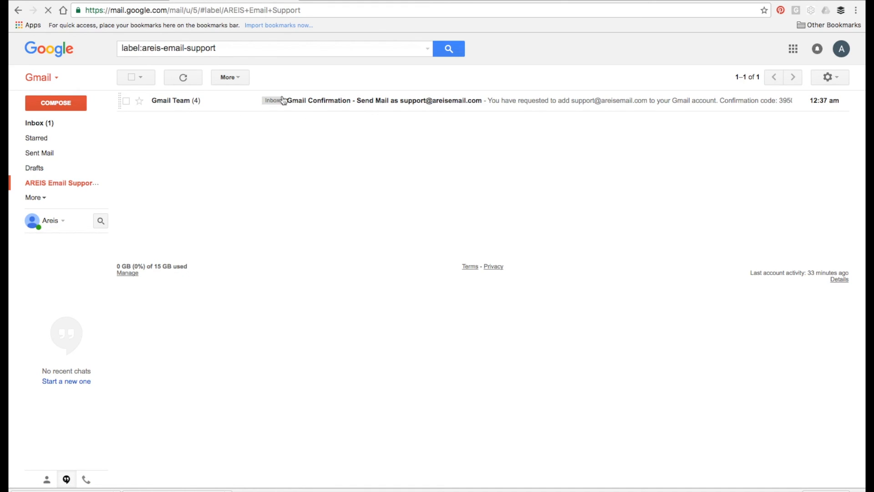
{"action": "left_click", "coordinate": [336, 101]}
{"action": "scroll", "coordinate": [290, 229], "scroll_direction": "down", "scroll_amount": 20}
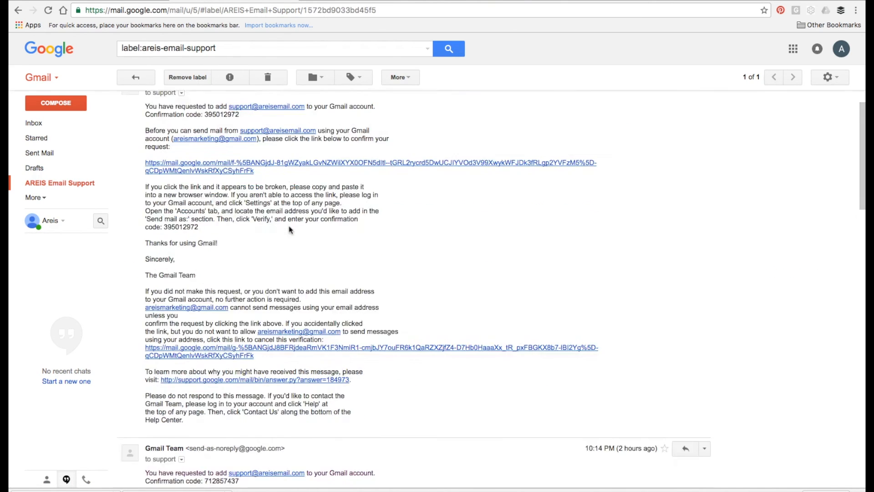
{"action": "scroll", "coordinate": [290, 229], "scroll_direction": "down", "scroll_amount": 10}
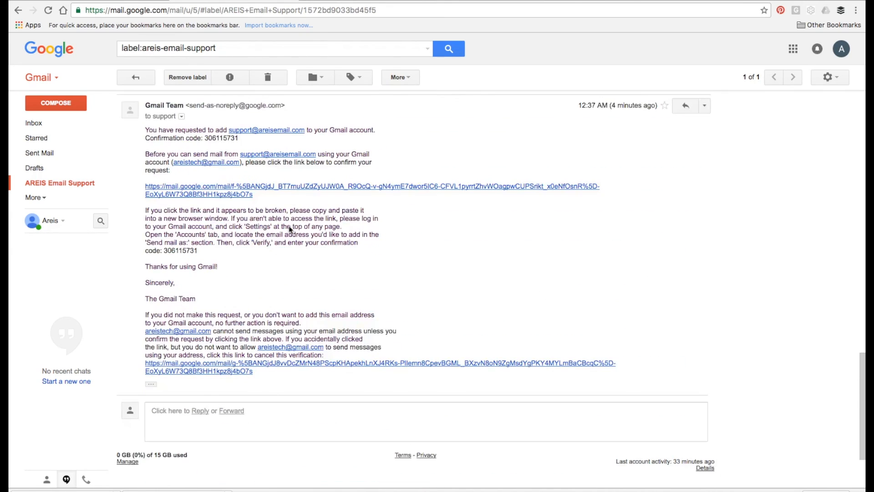
{"action": "scroll", "coordinate": [289, 230], "scroll_direction": "up", "scroll_amount": 20}
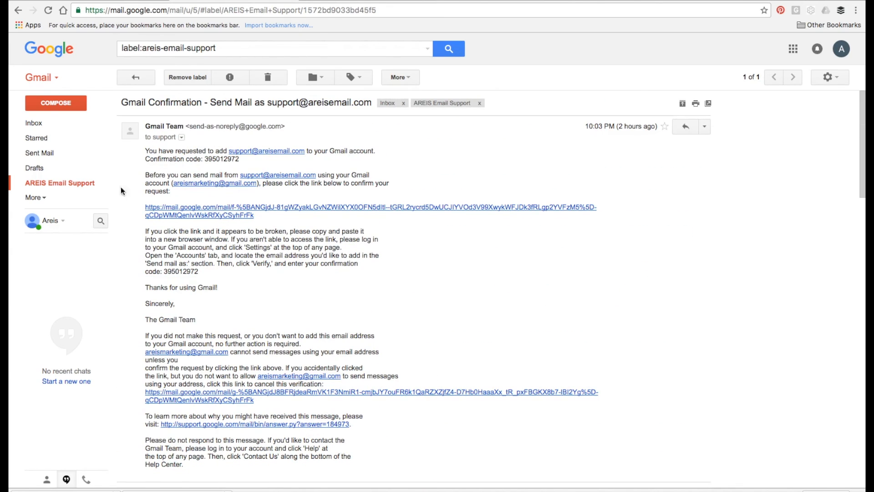
{"action": "left_click", "coordinate": [73, 187]}
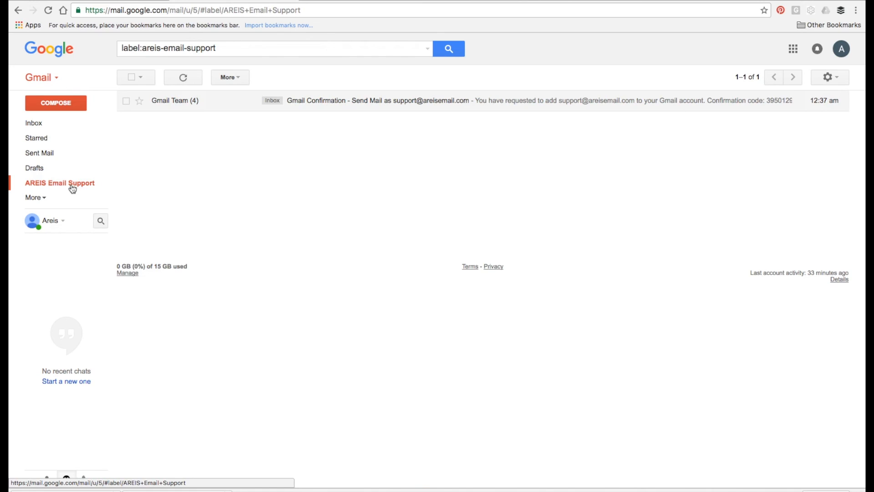